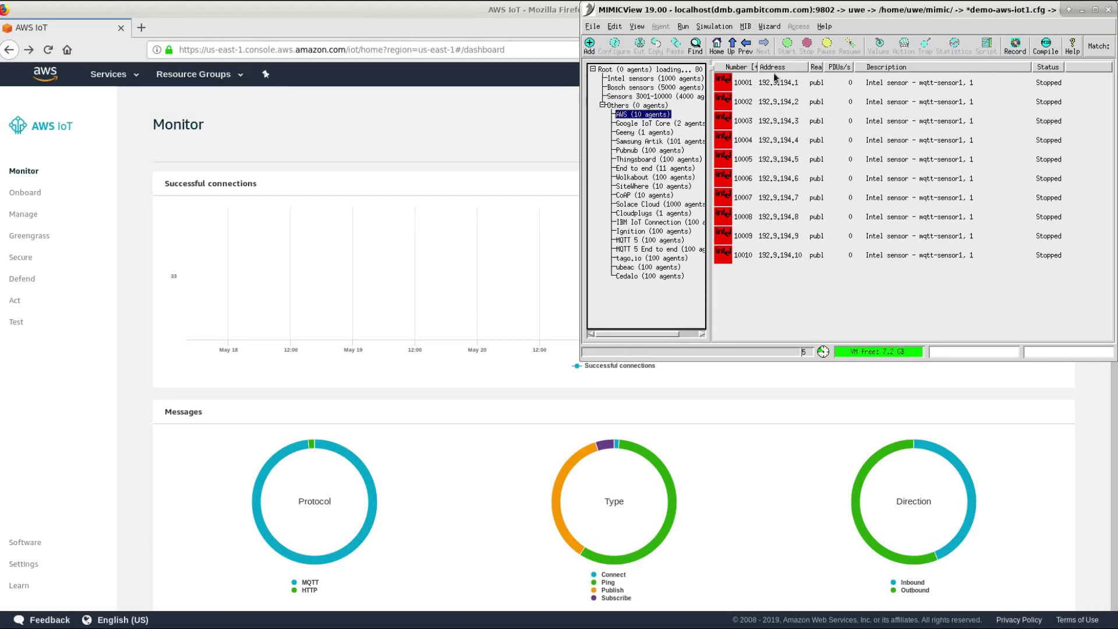
- Review agent 10001's MQTT settings with the Amazon broker address, then leave the configuration unchanged
click(773, 84)
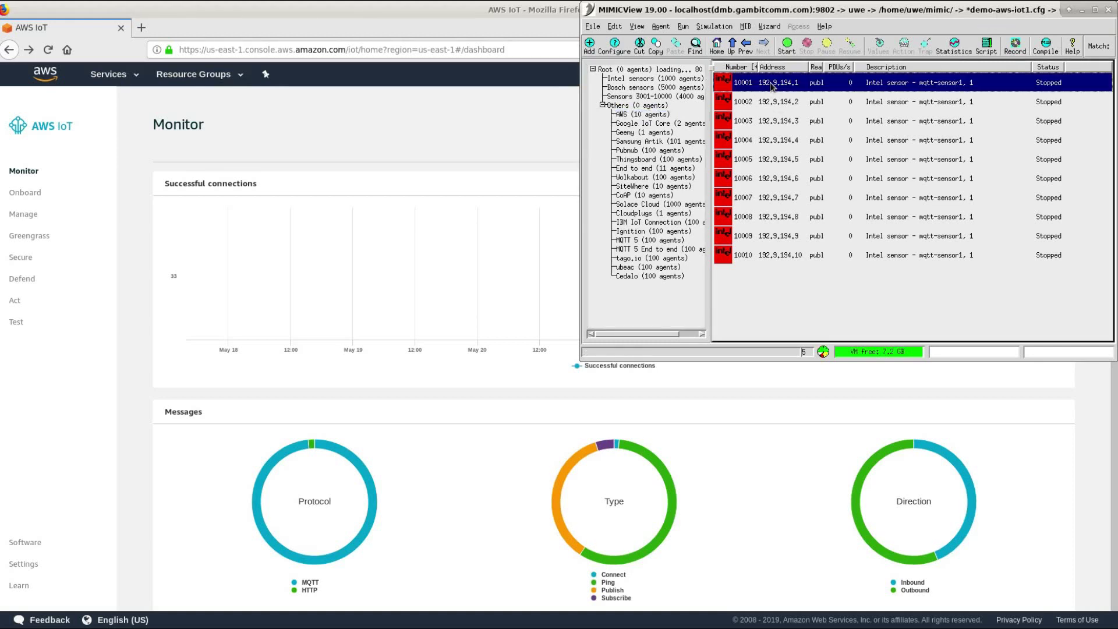
click(618, 47)
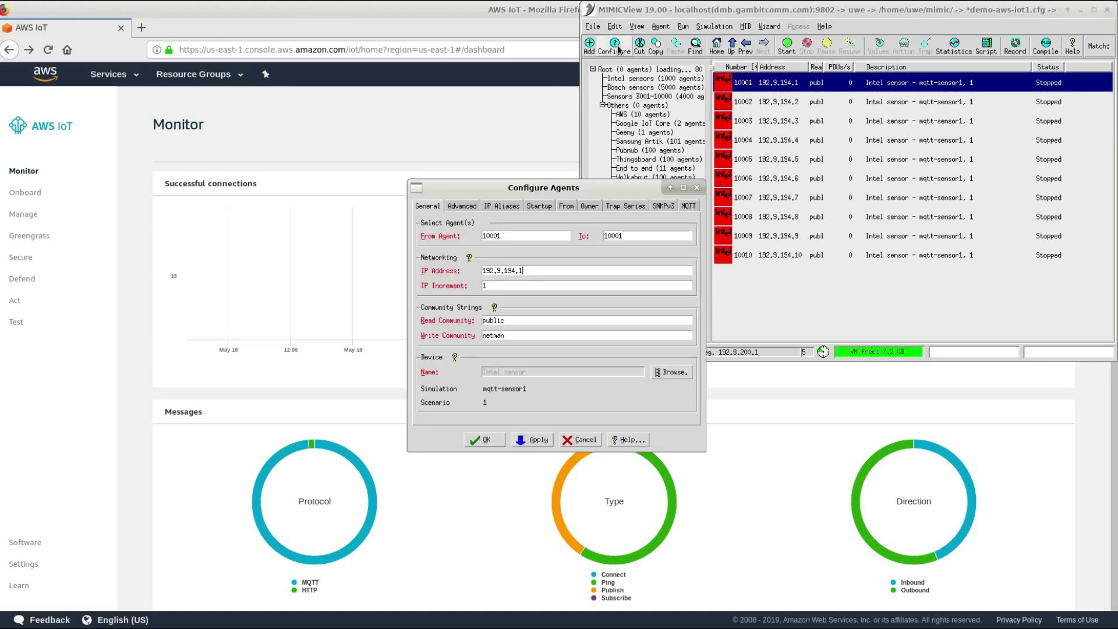
click(689, 207)
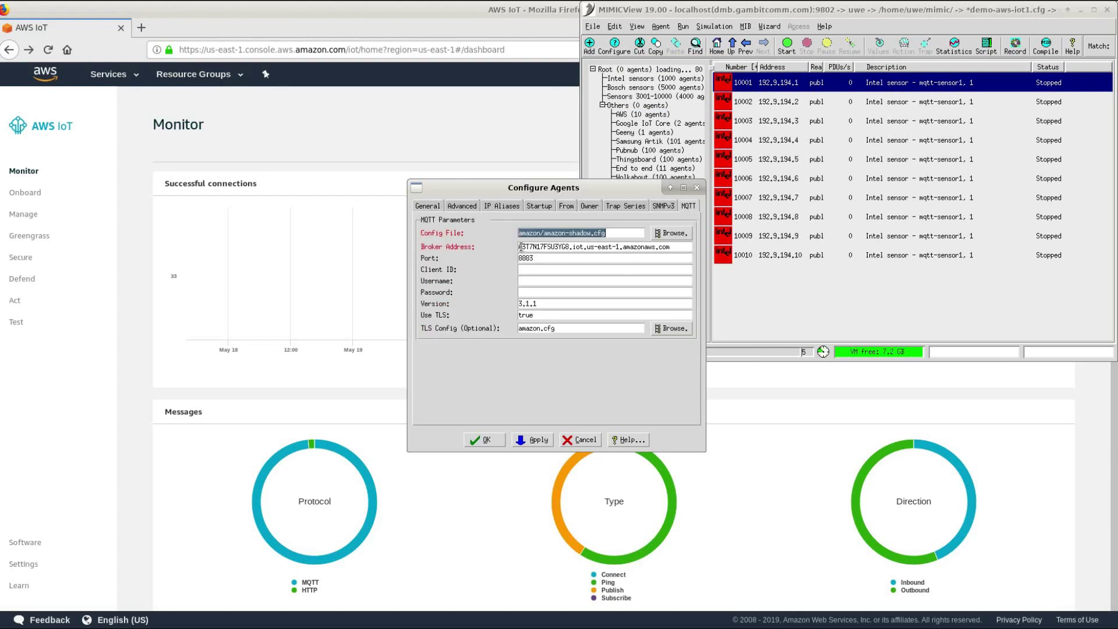
drag(520, 247, 674, 245)
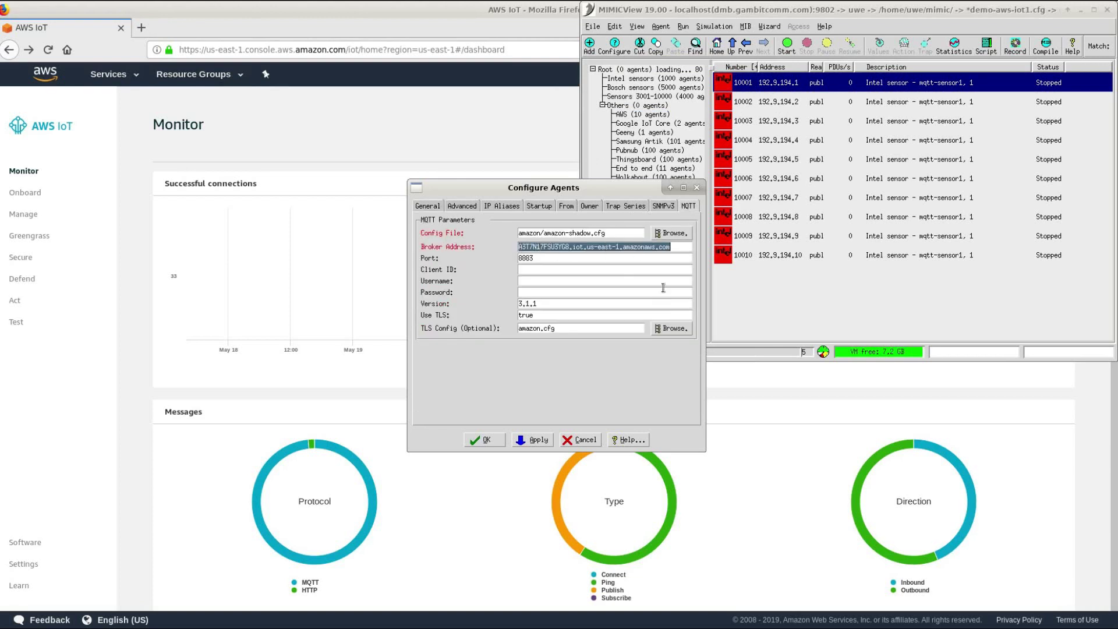
click(779, 102)
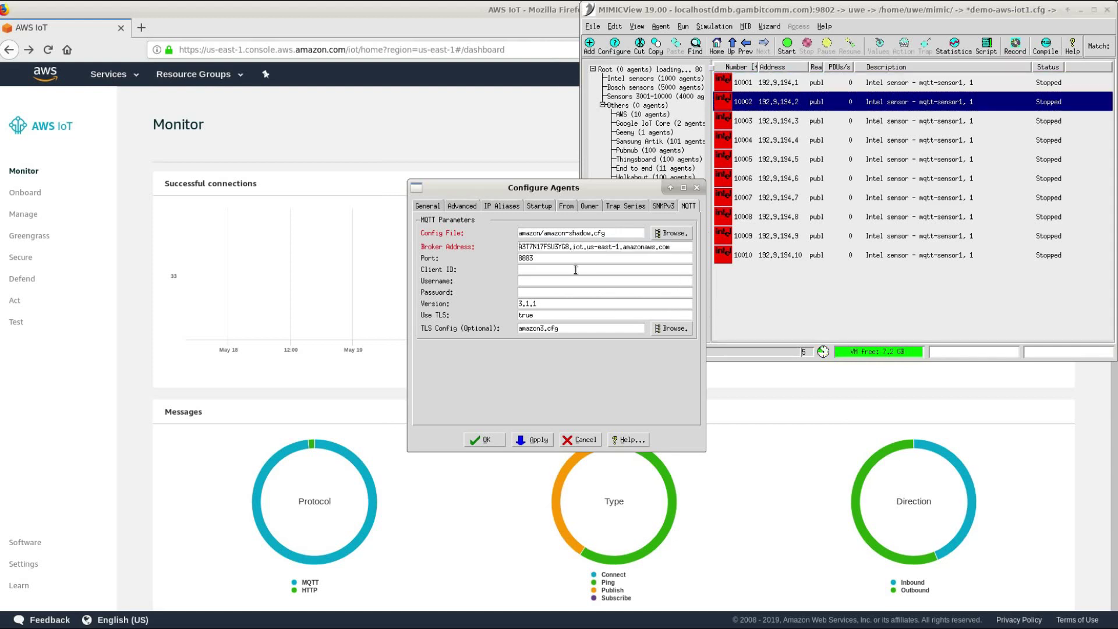
click(574, 440)
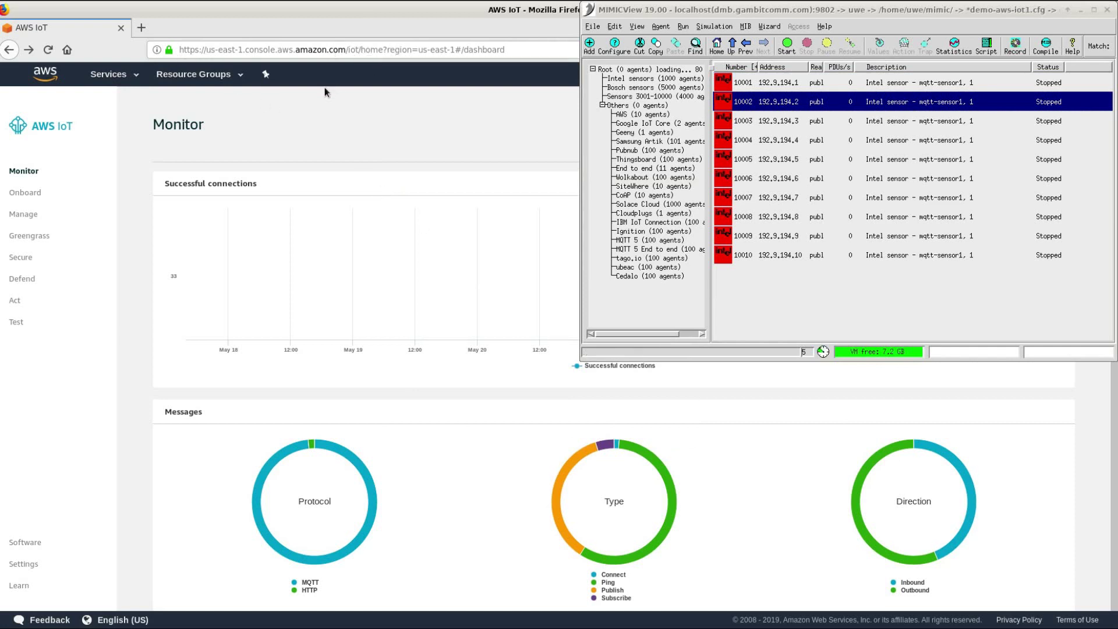
- Start sensor agents 10001 and 10002 together, leaving the other agents stopped
click(756, 98)
shift+click(775, 84)
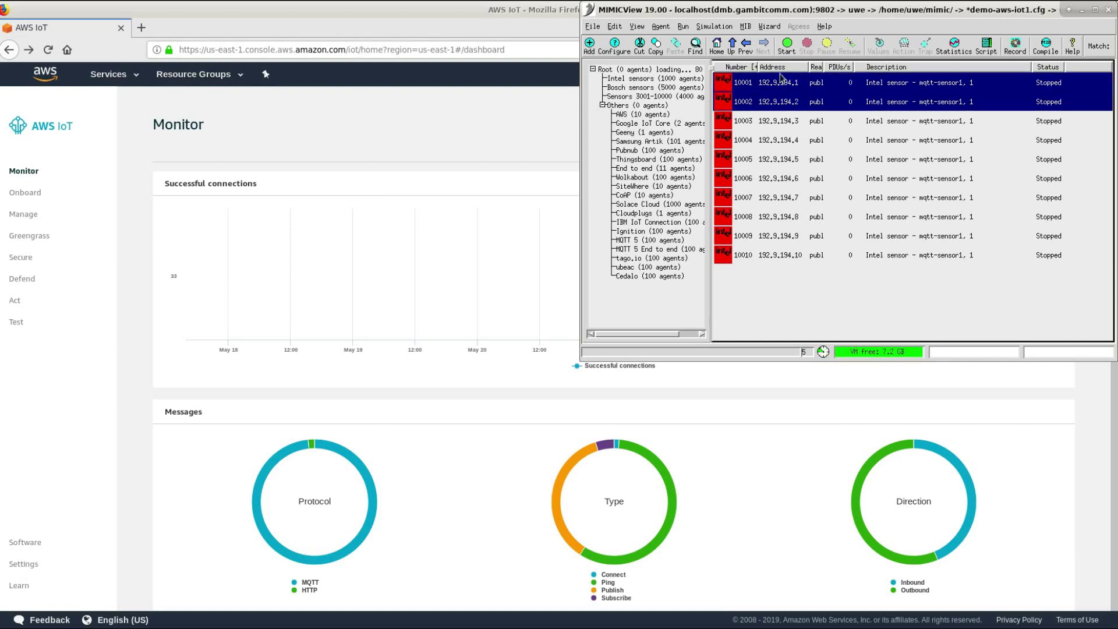
click(786, 43)
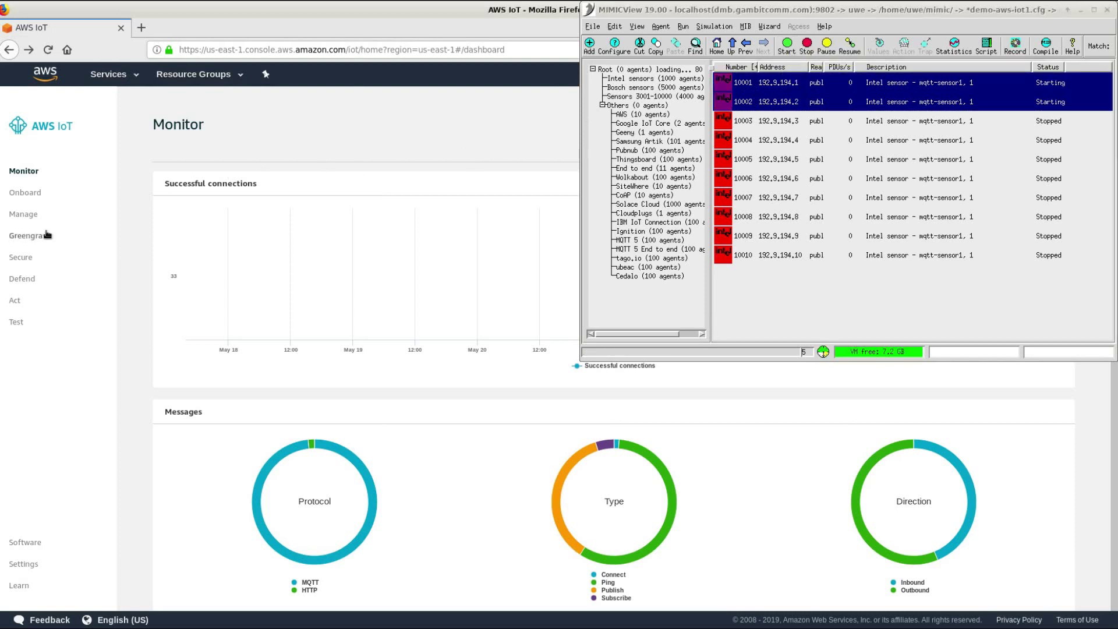
- Show First_MIMIC_sensor's device shadow reporting color green, power on and temp 50000
click(23, 215)
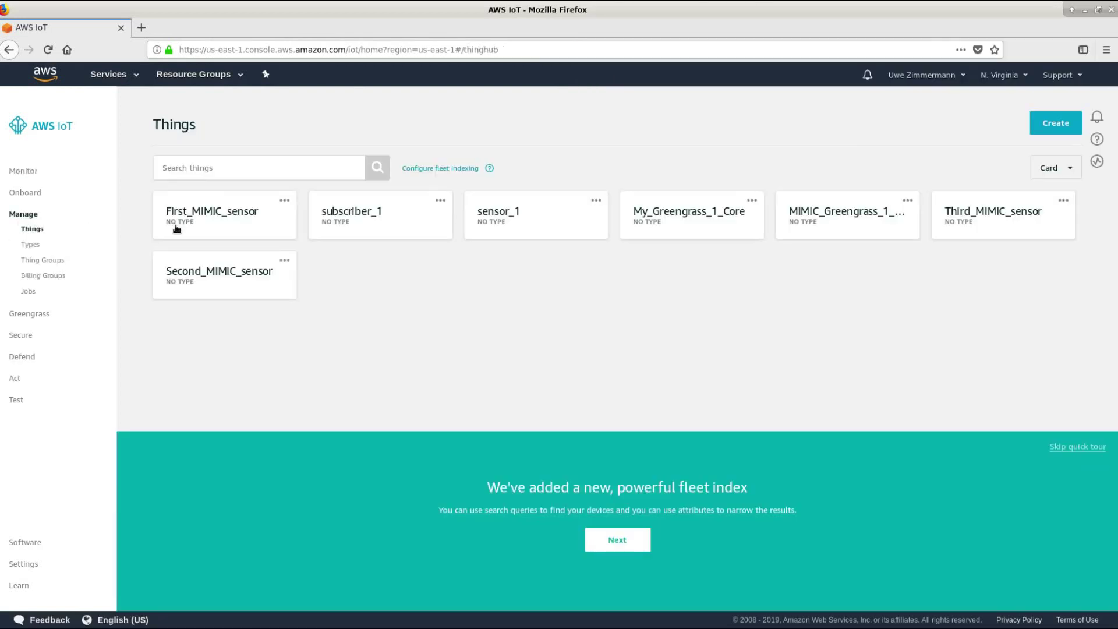
click(237, 213)
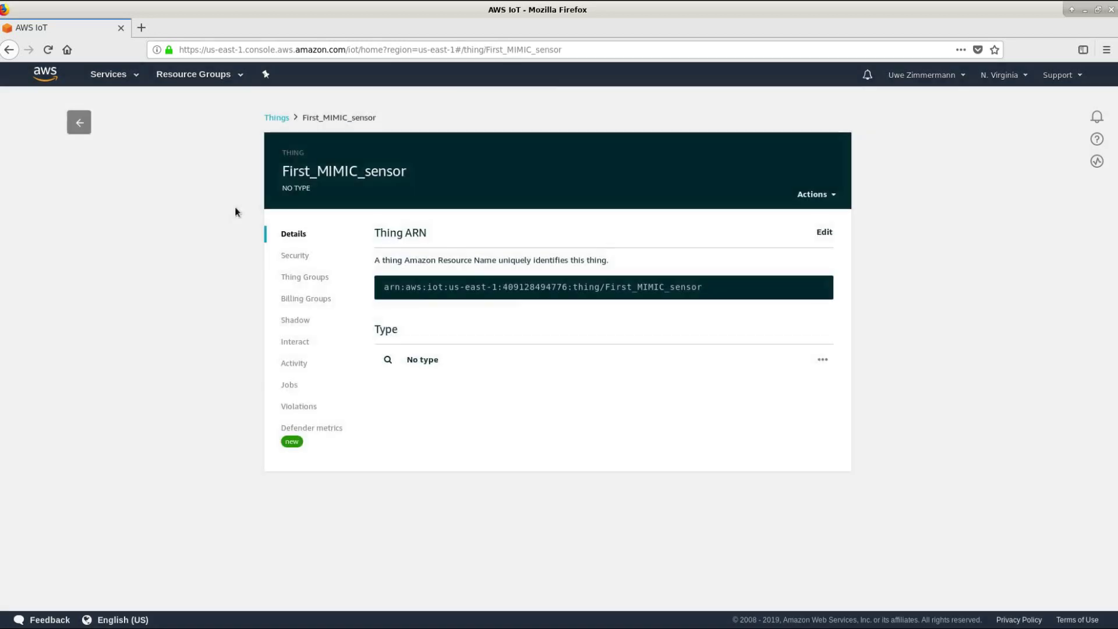
click(297, 326)
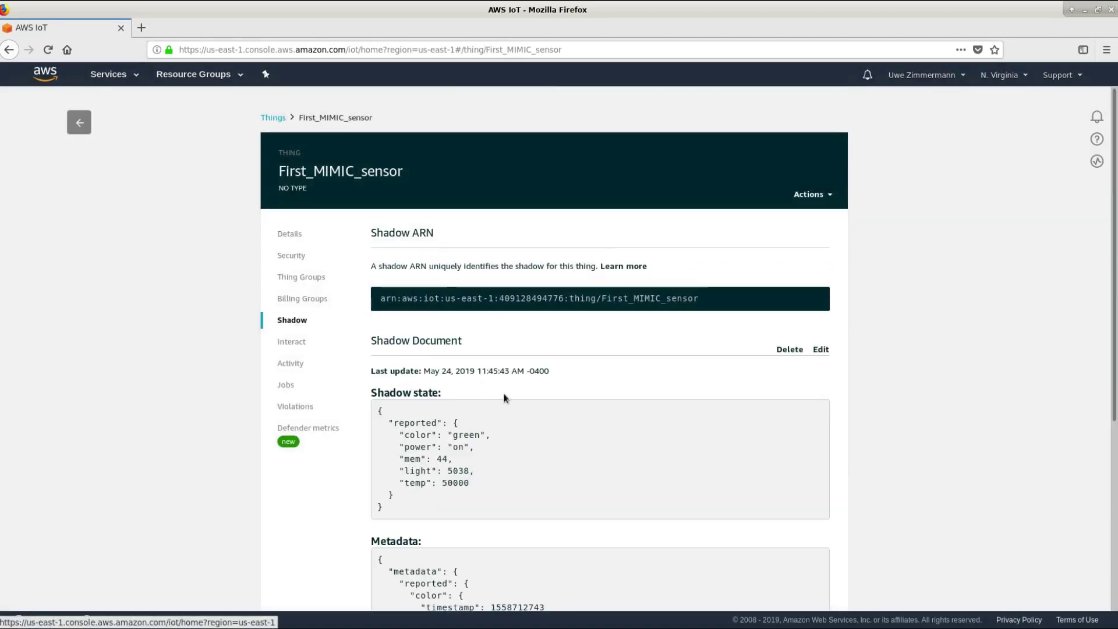
scroll(486, 479, down, 2)
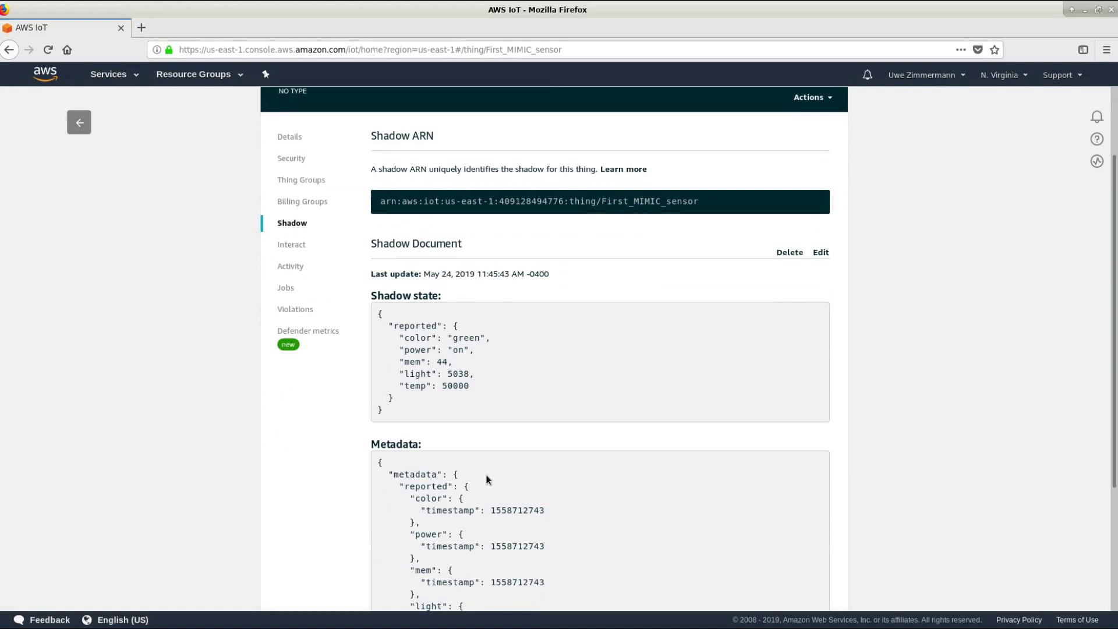
scroll(498, 454, up, 1)
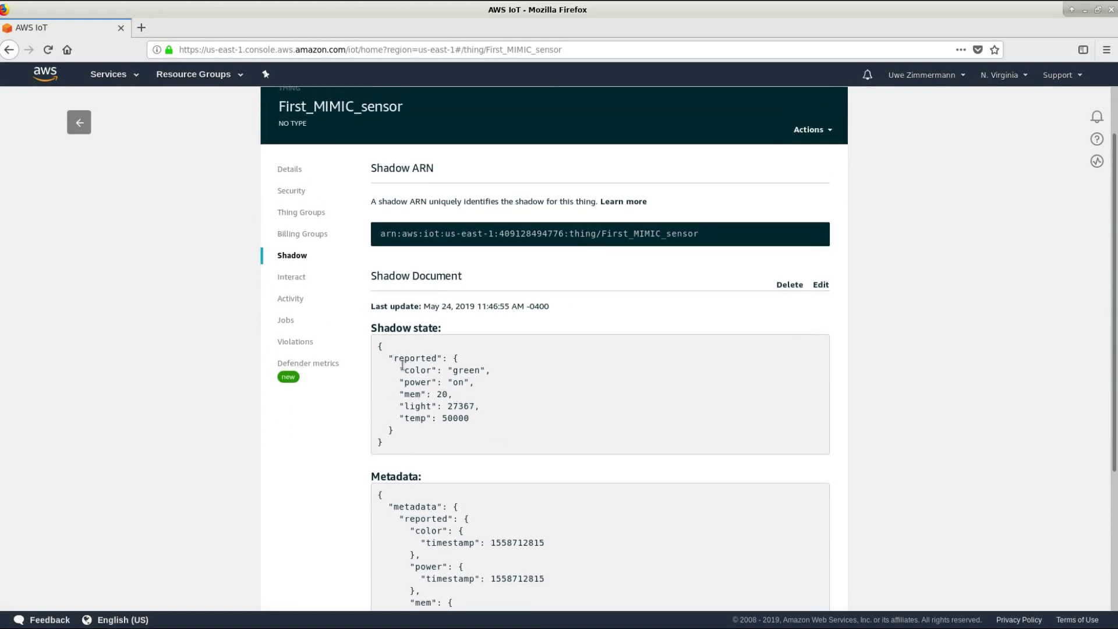
drag(394, 359, 488, 434)
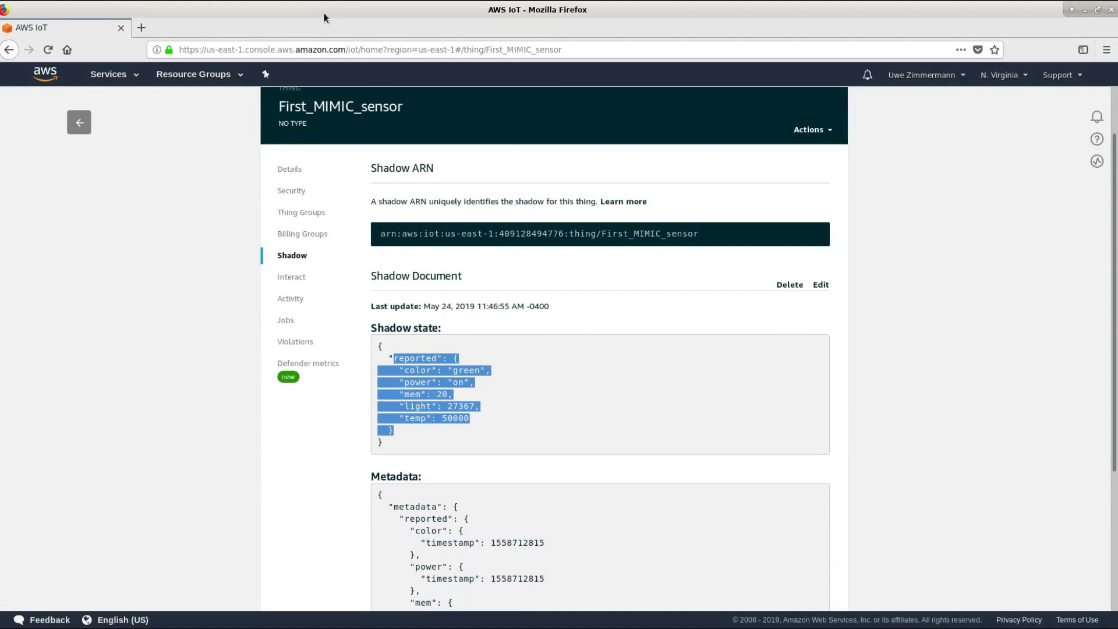
- Show Second_MIMIC_sensor's shadow reporting red and temp 40000, then return to the simulator
key(alt+Tab)
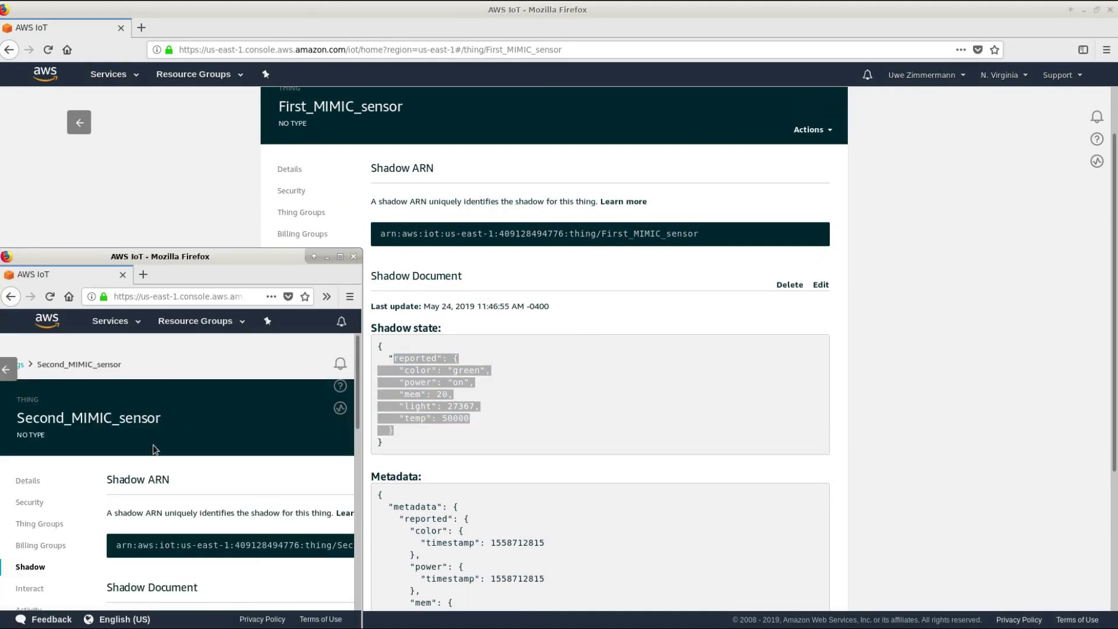
drag(11, 419, 159, 420)
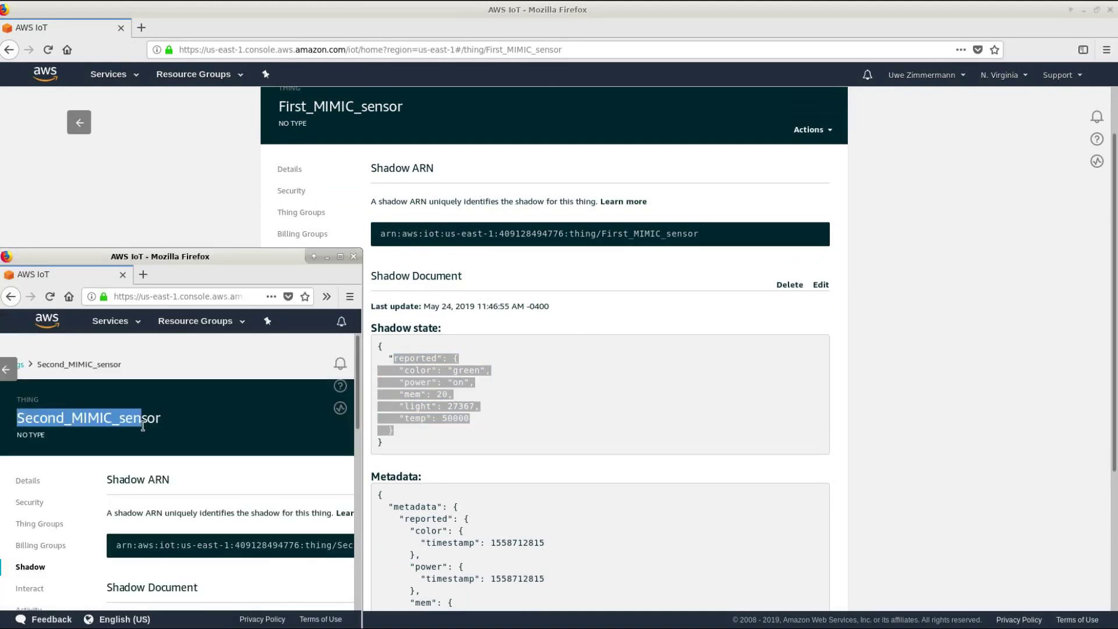
scroll(216, 453, down, 3)
scroll(214, 453, down, 1)
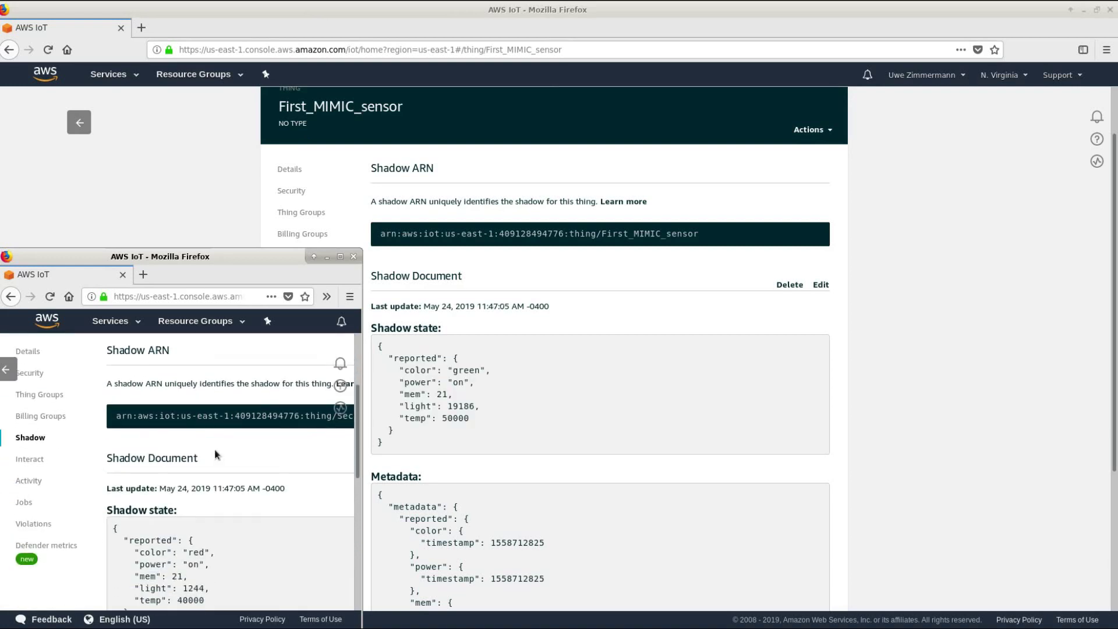
scroll(201, 450, down, 2)
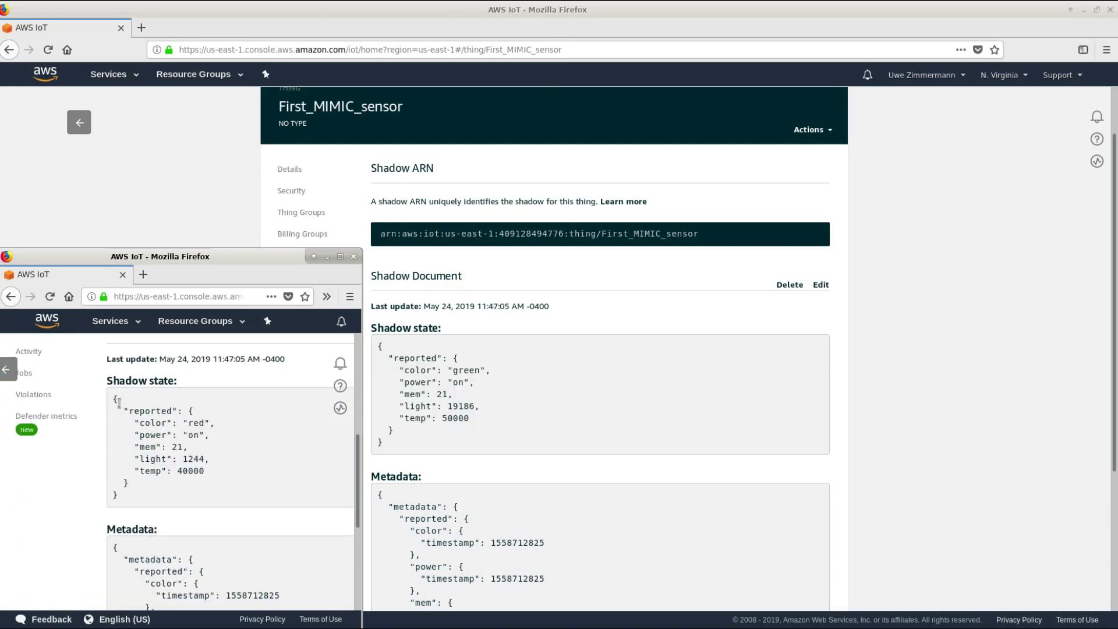
drag(119, 403, 215, 483)
click(431, 395)
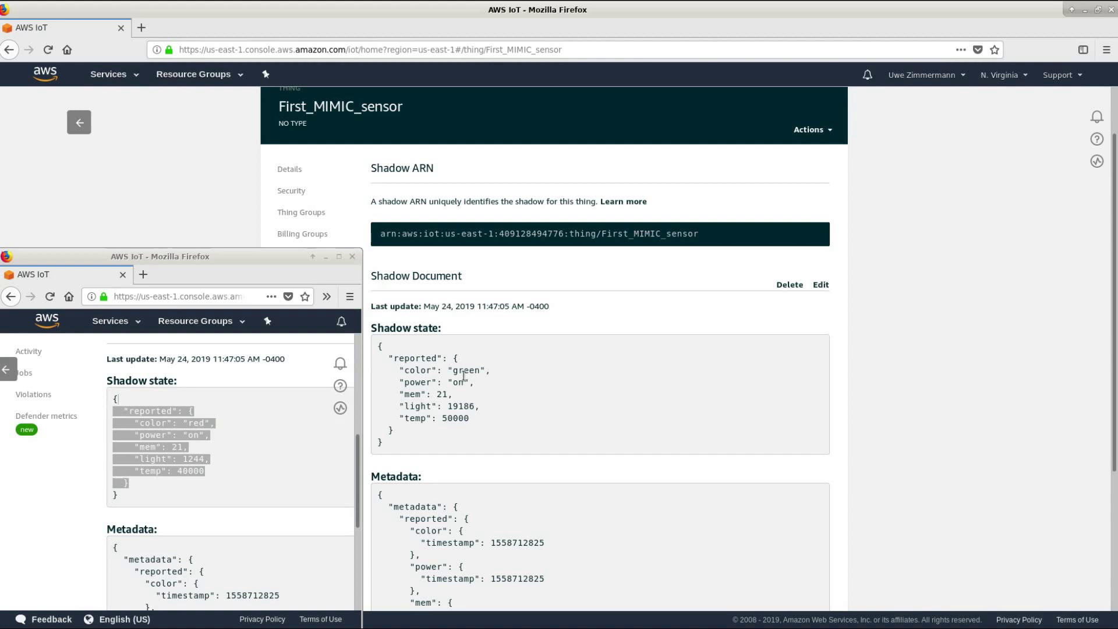
key(alt+Tab)
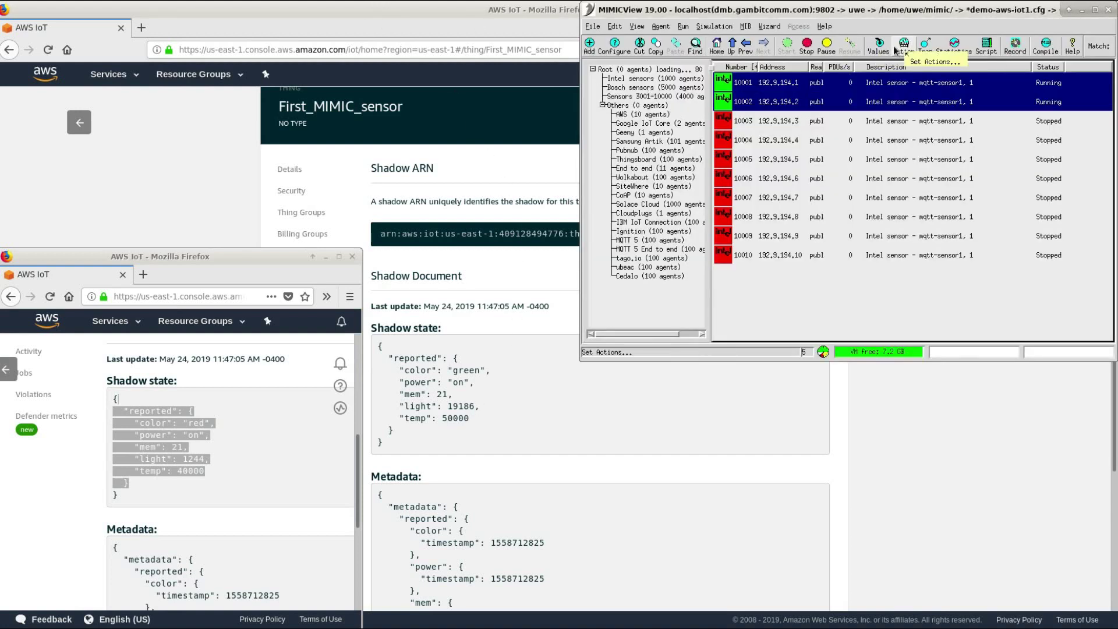
- In the Variable Store set agent 10001's temp to 150000 and see its shadow report it
click(661, 27)
click(679, 221)
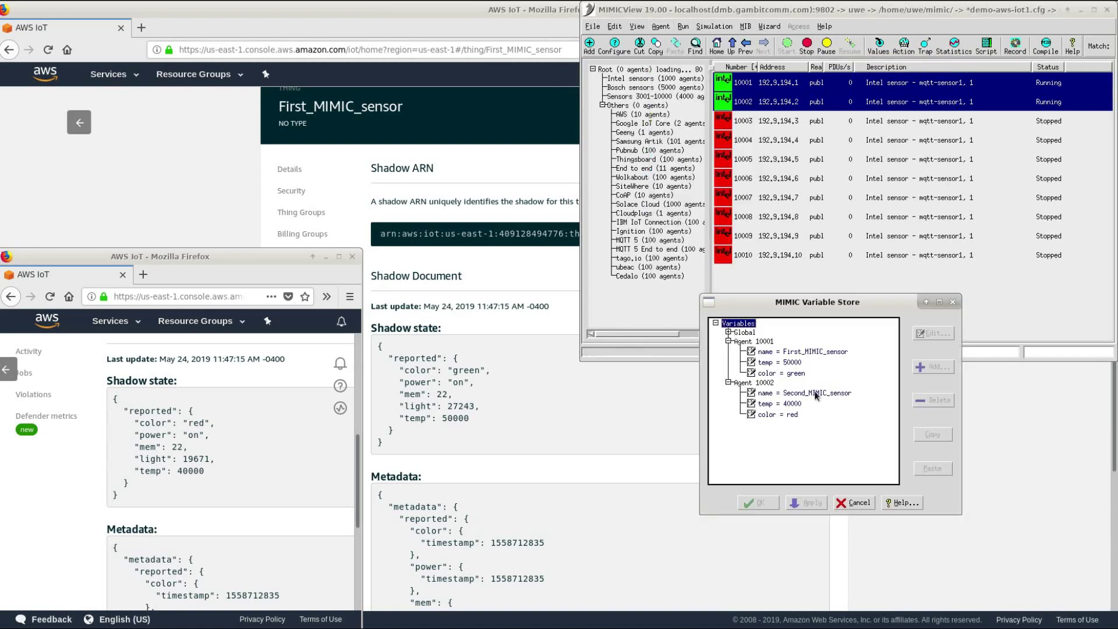
click(781, 362)
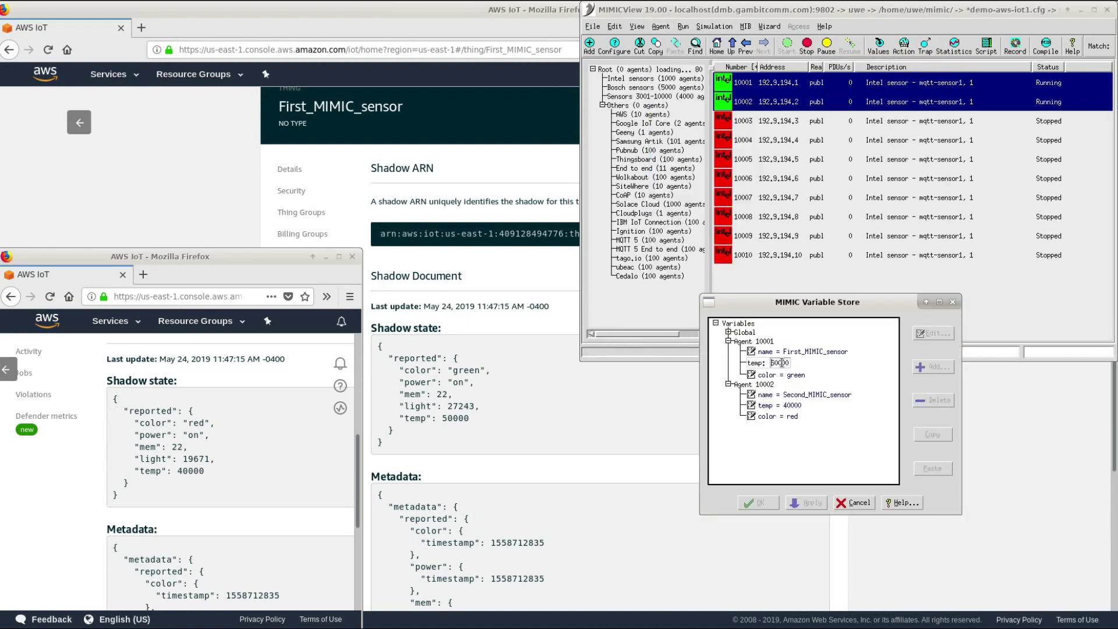
text(15000)
key(Return)
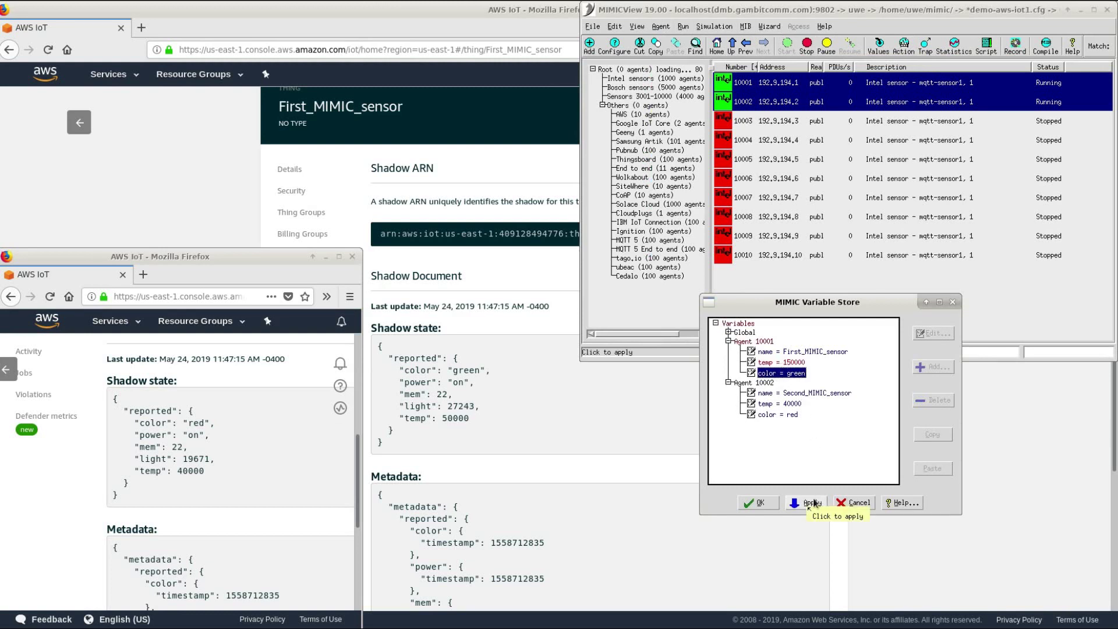
click(808, 503)
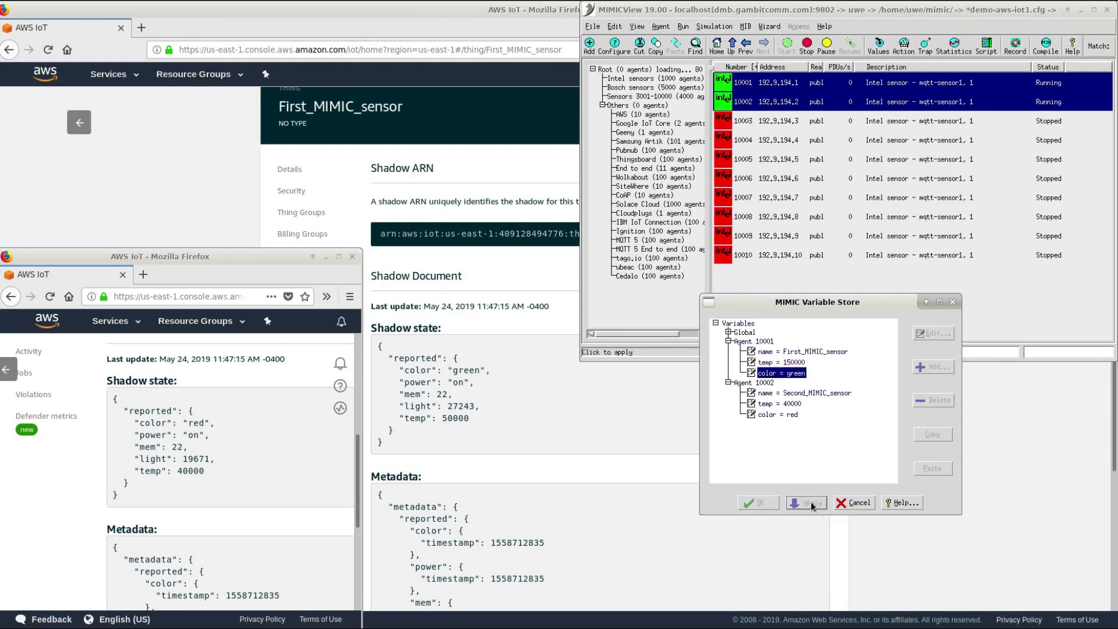
click(445, 421)
- Set agent 10002's temp to 140000, confirm both shadows report the new temps, and begin re-editing the first temp
double_click(788, 404)
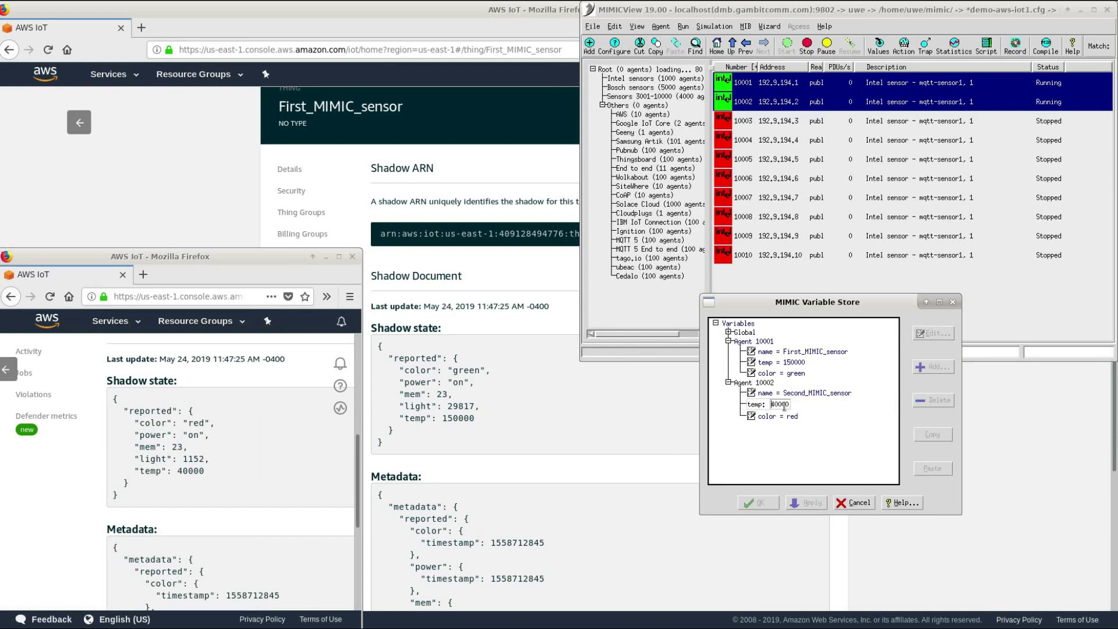
key(Return)
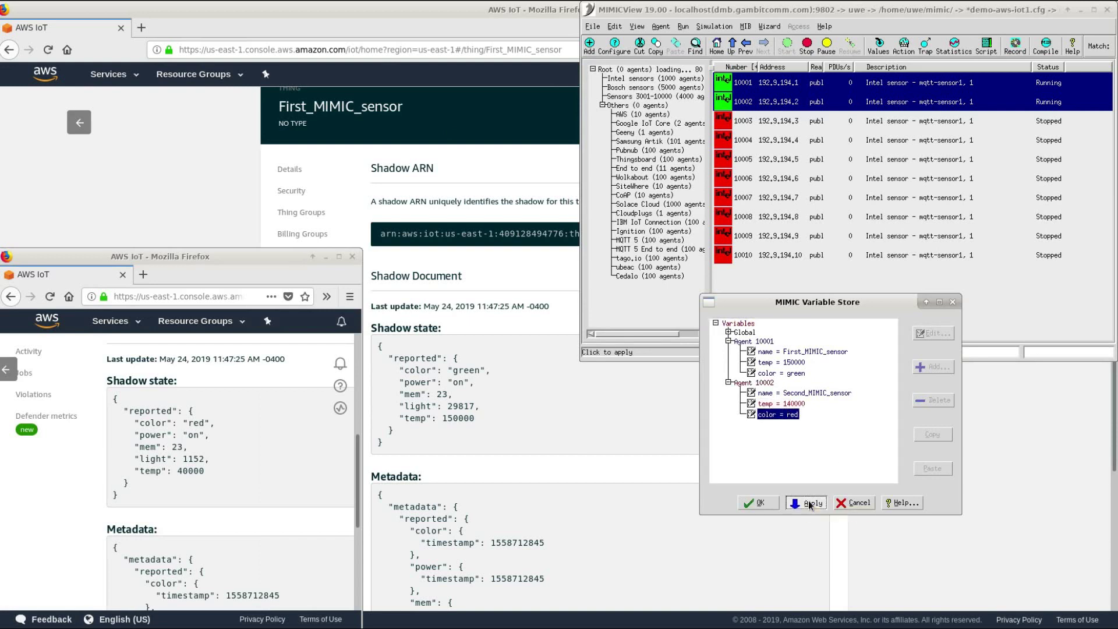
click(806, 503)
click(246, 488)
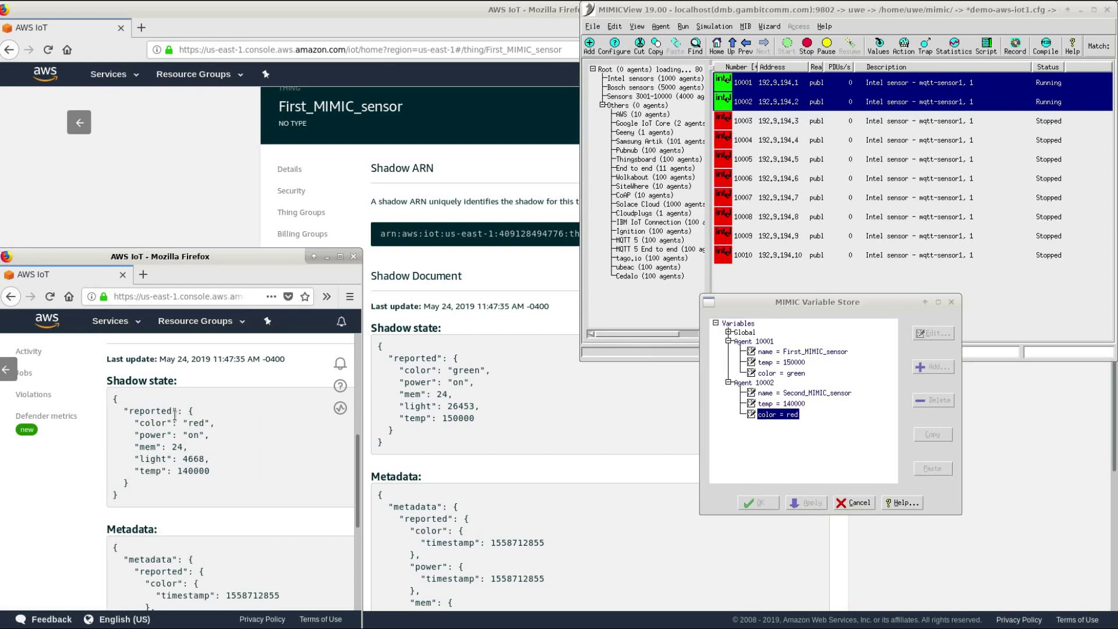
click(464, 404)
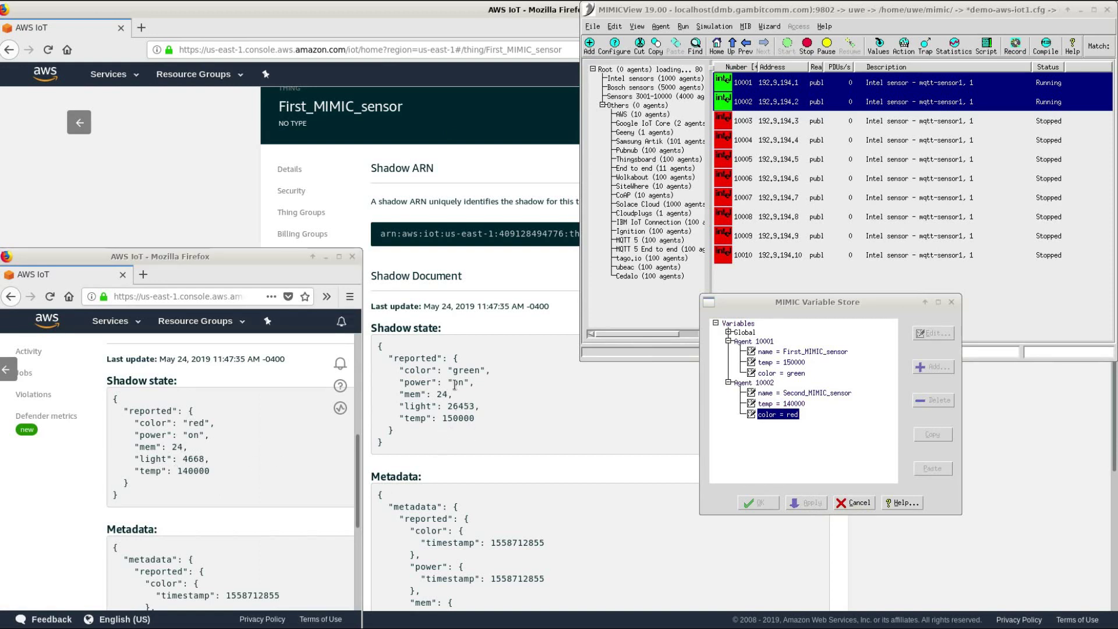
click(777, 392)
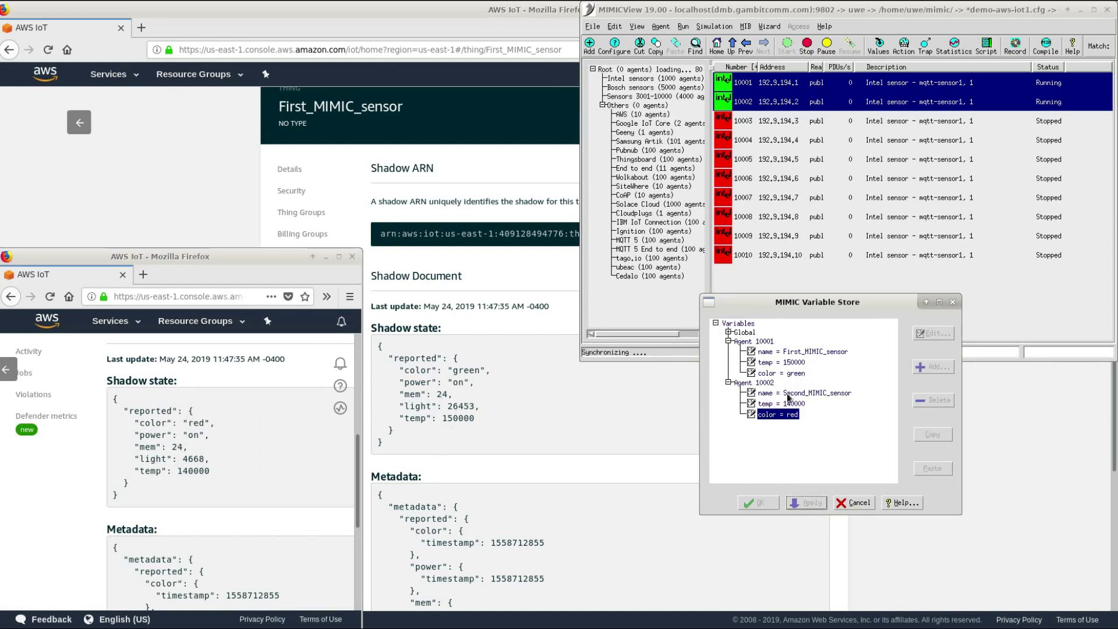
double_click(791, 362)
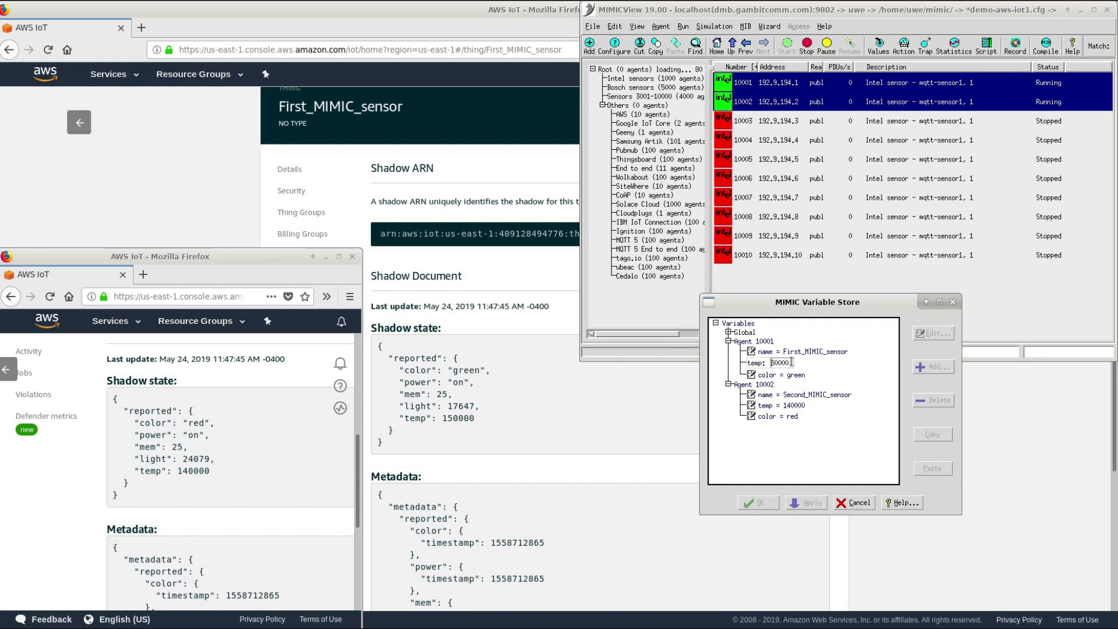
- Restore temps to 50000 and 40000, apply them, and confirm both AWS shadows report the restored values
key(Return)
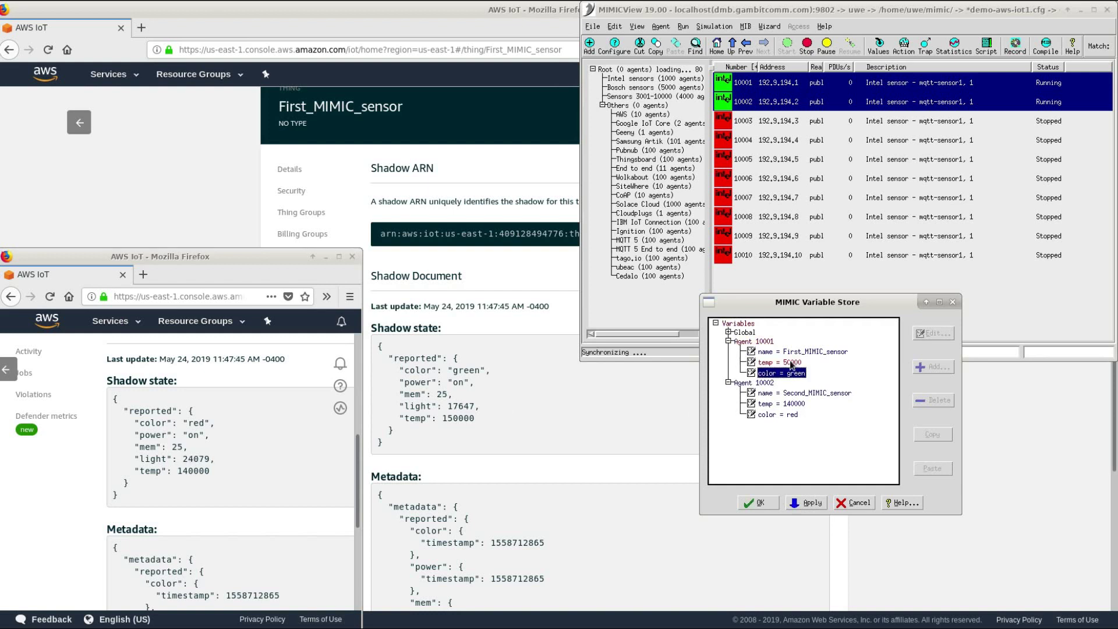
double_click(789, 403)
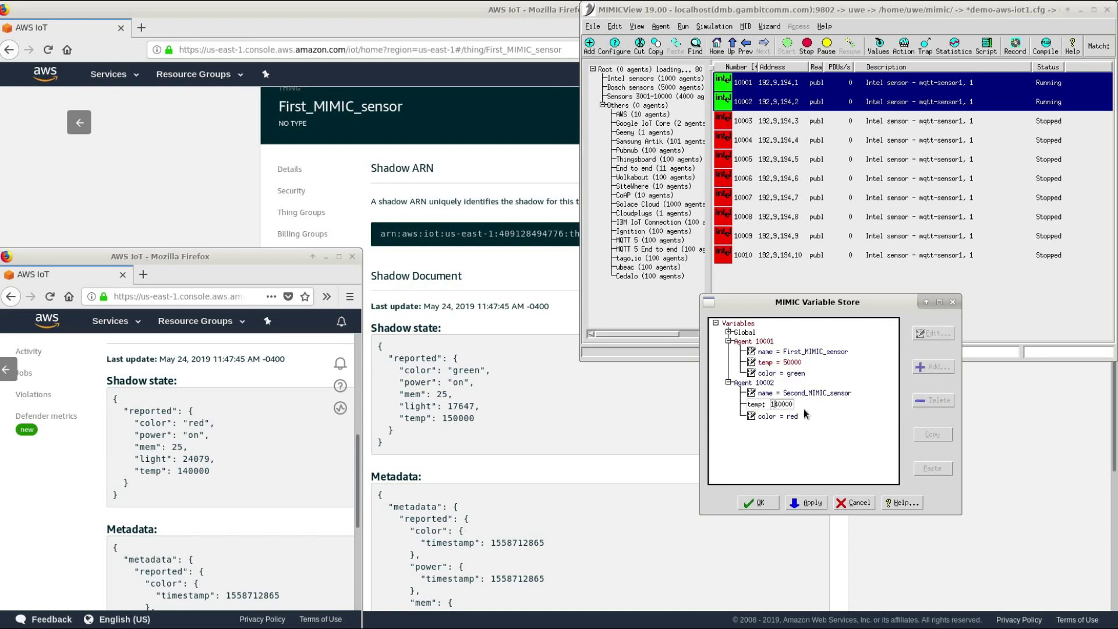
click(804, 409)
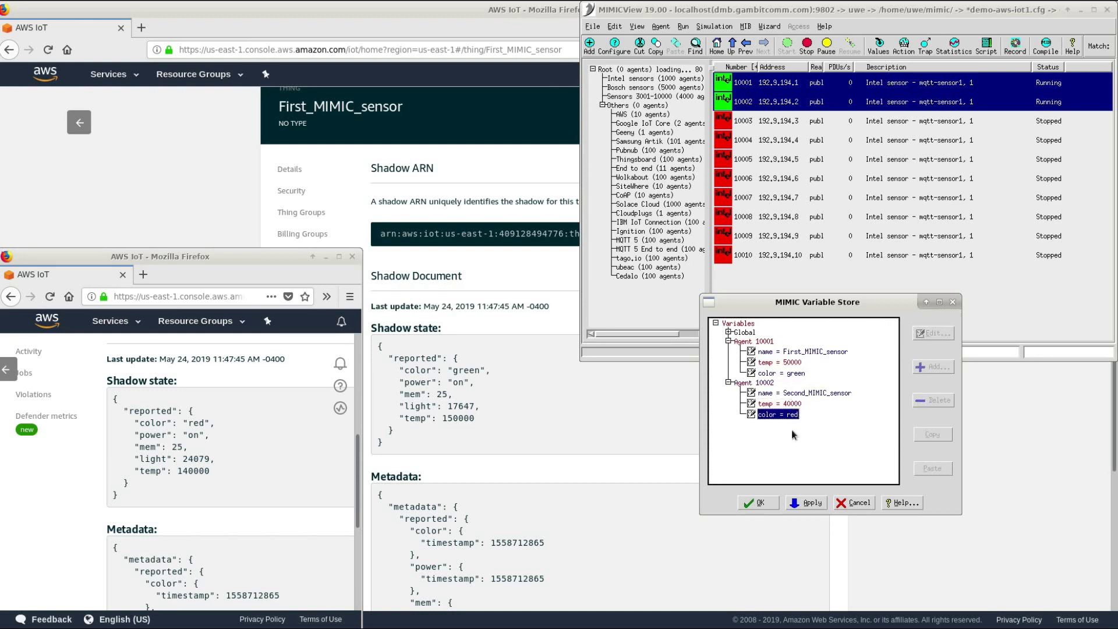
click(803, 503)
click(676, 468)
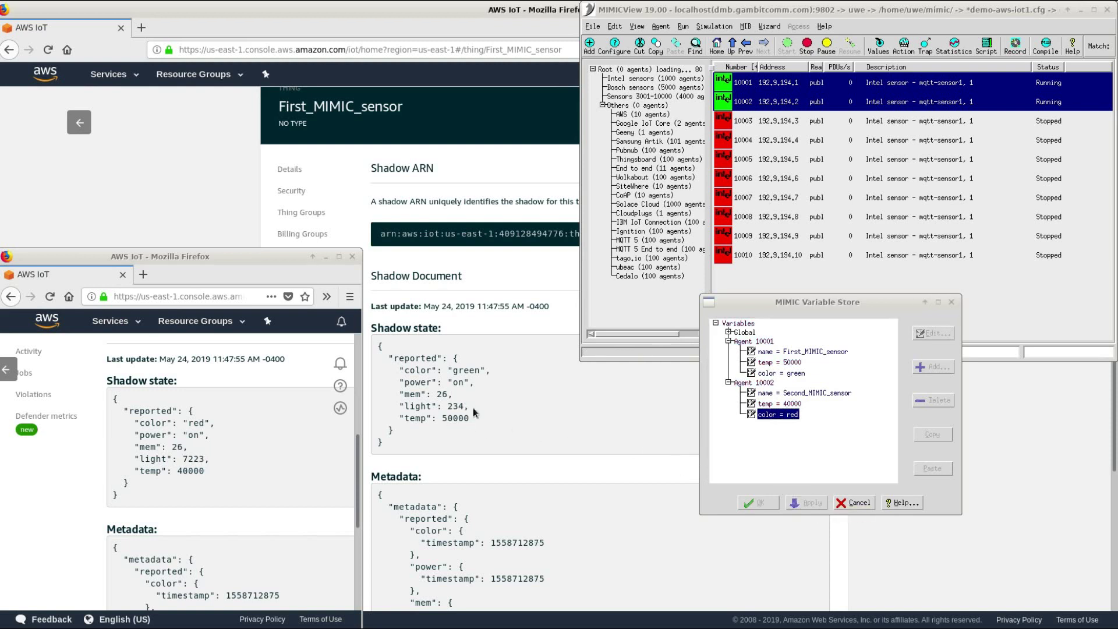
click(164, 463)
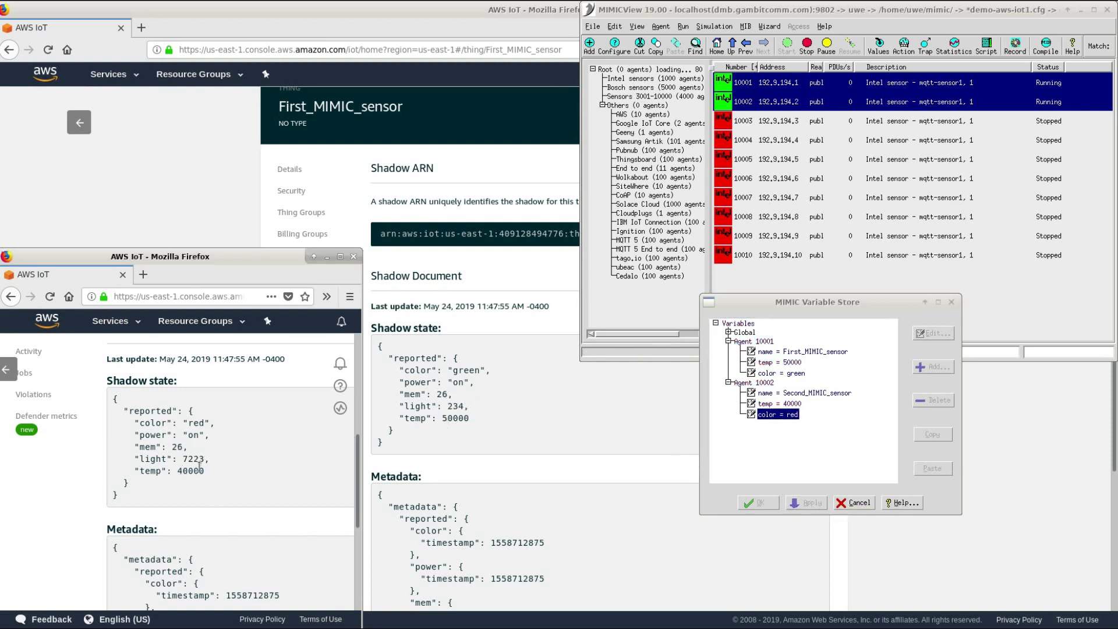